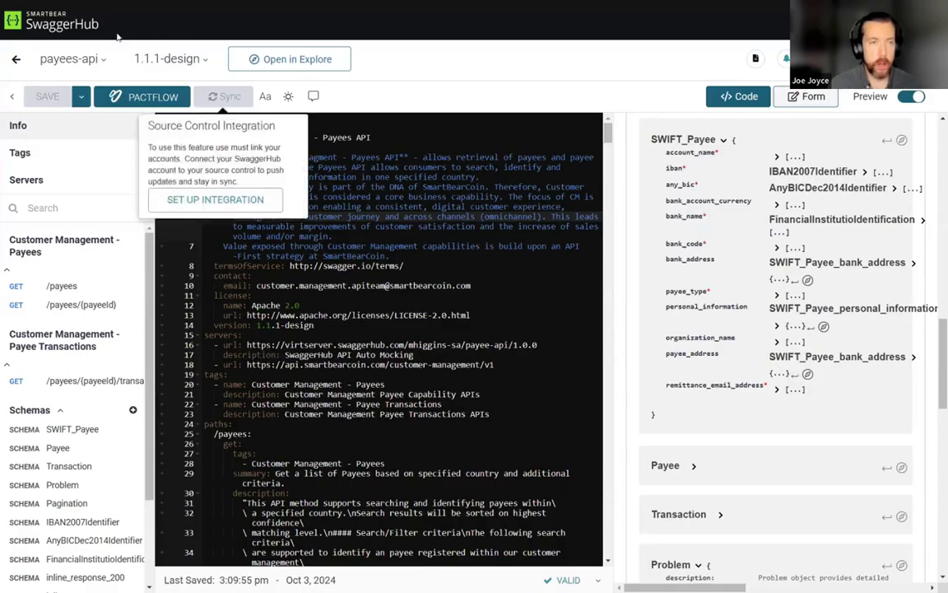
pyautogui.click(75, 57)
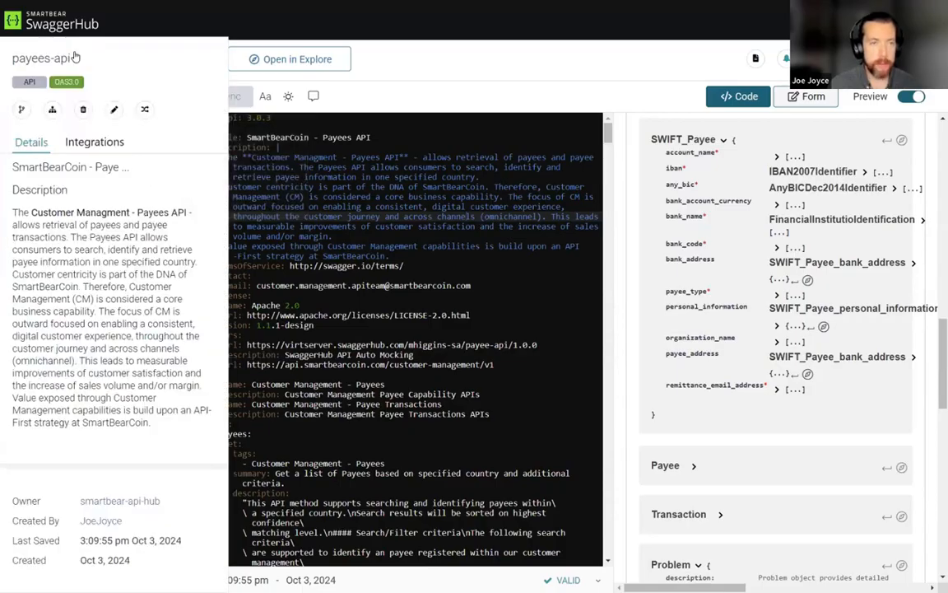
pyautogui.click(109, 146)
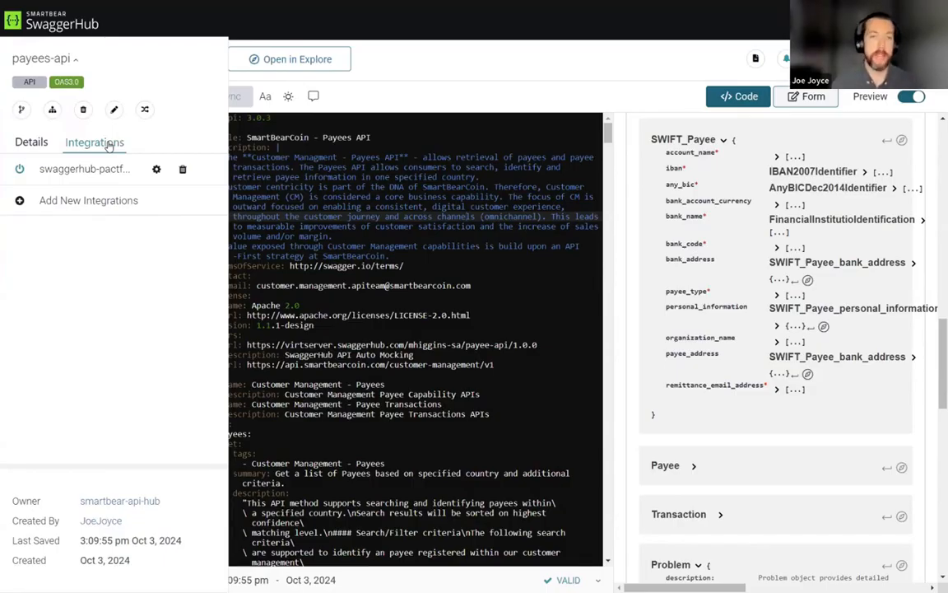
pyautogui.click(109, 200)
pyautogui.click(504, 298)
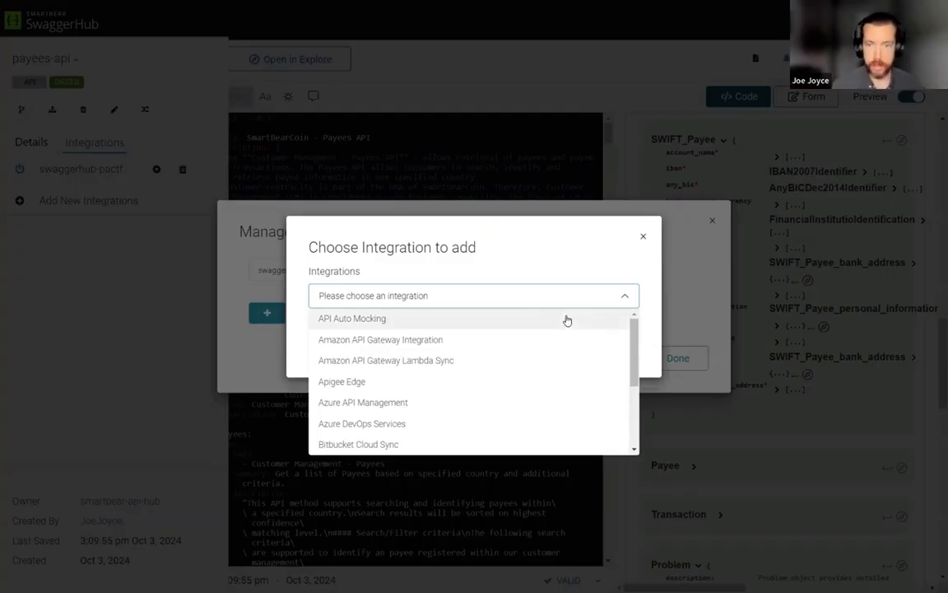
pyautogui.click(646, 238)
pyautogui.click(646, 238)
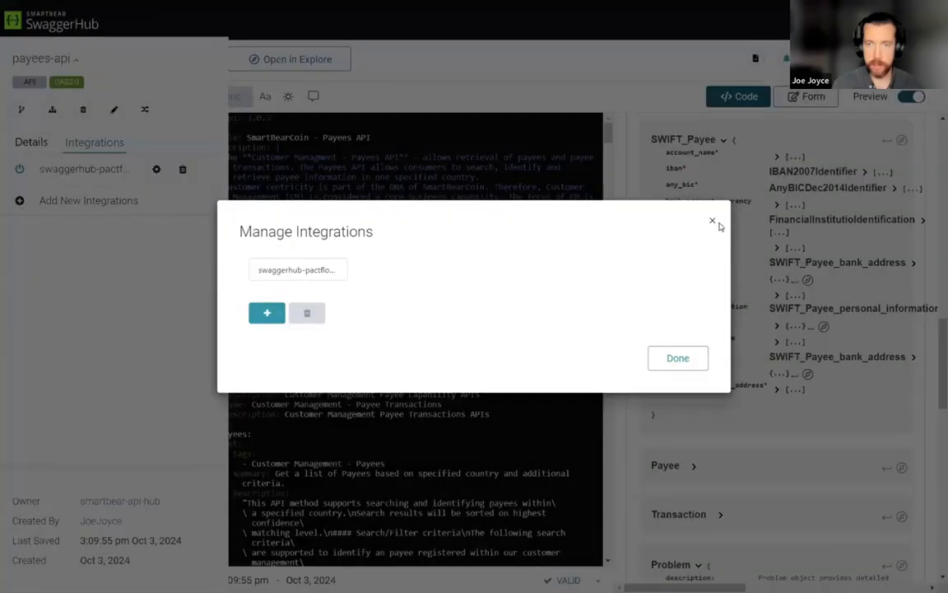
pyautogui.click(713, 220)
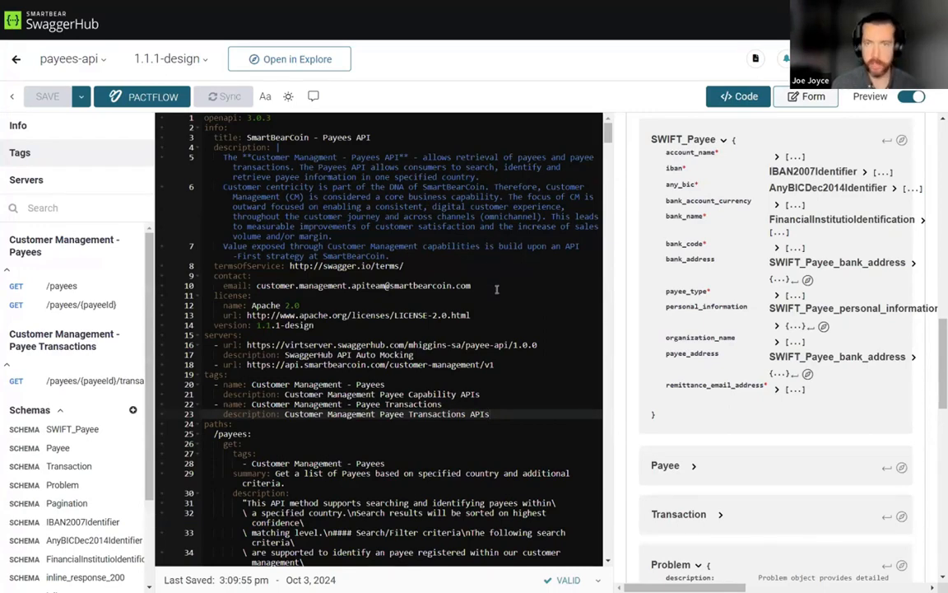
# - Open a new GitHub Sync integration for payees-api and review its settings form without creating it
pyautogui.click(71, 59)
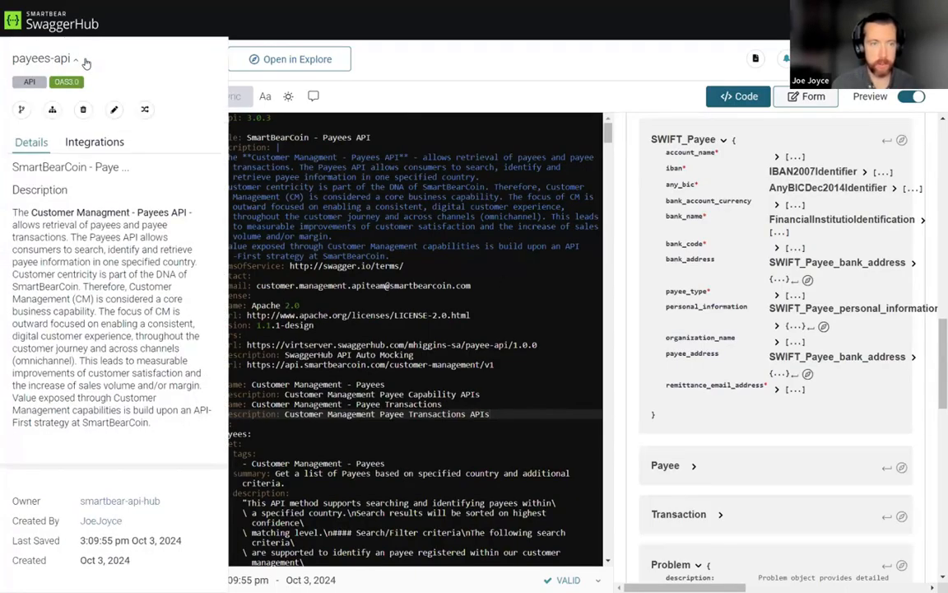
pyautogui.click(86, 142)
pyautogui.click(82, 200)
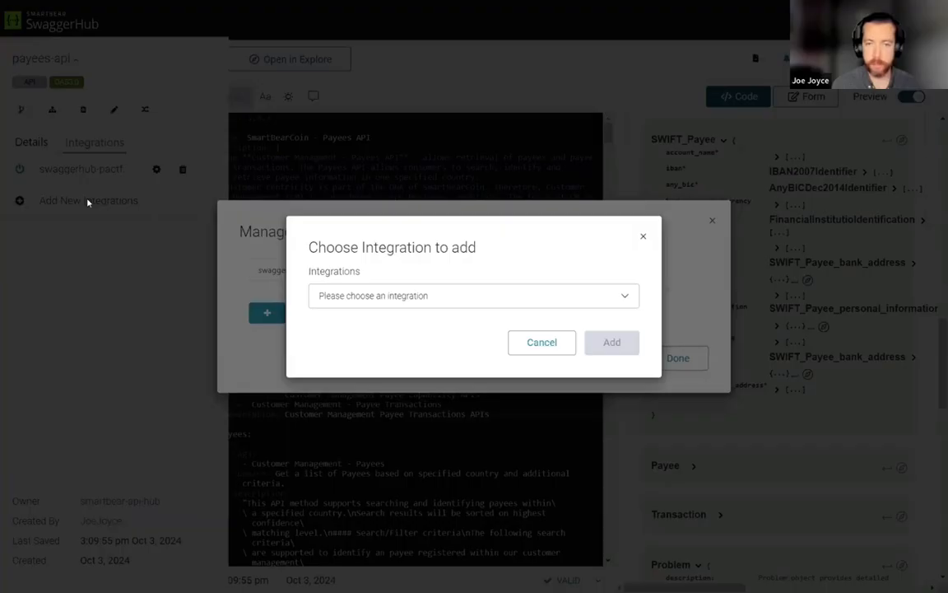
pyautogui.click(499, 298)
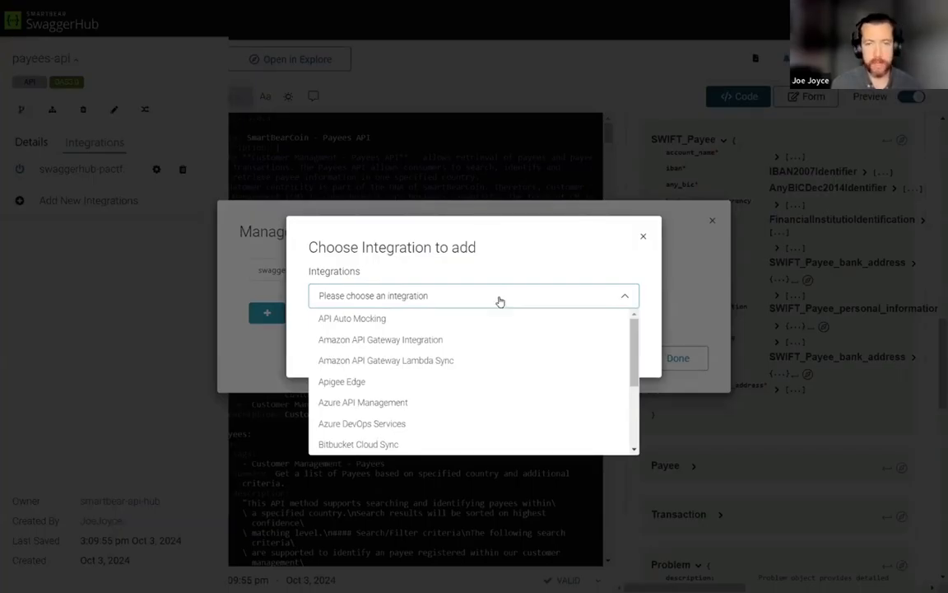
pyautogui.scroll(-3, 499, 324)
pyautogui.click(385, 384)
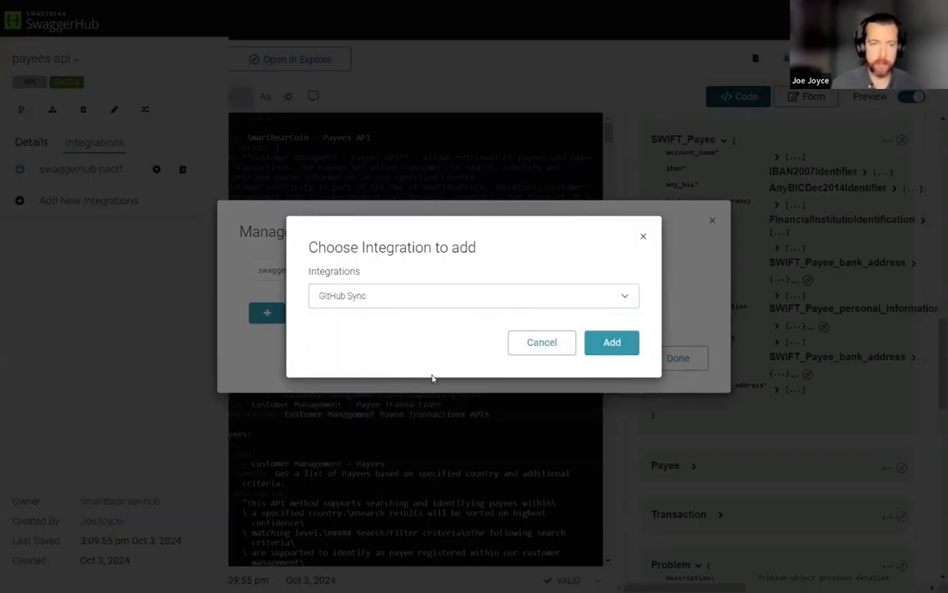
pyautogui.click(612, 340)
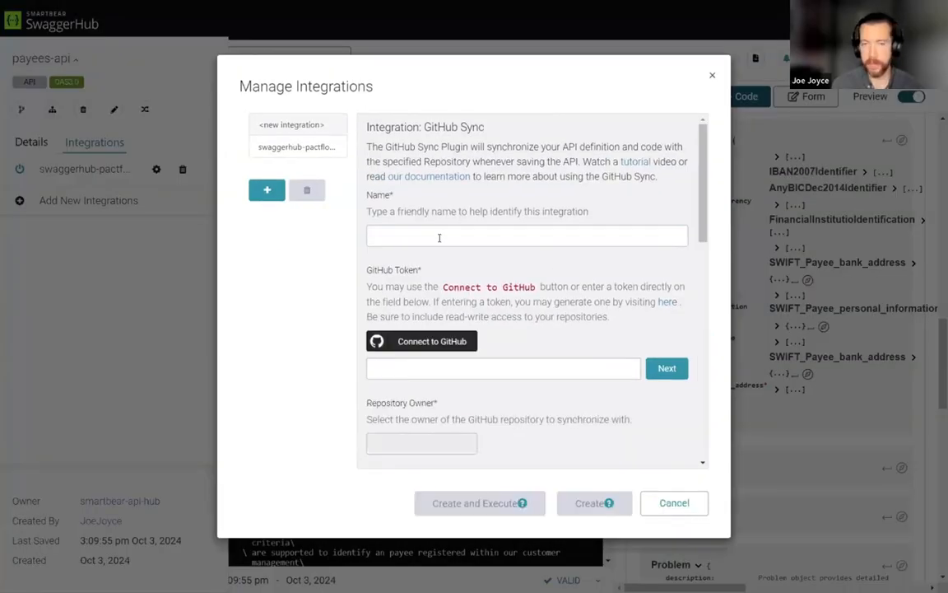
pyautogui.scroll(-5, 438, 238)
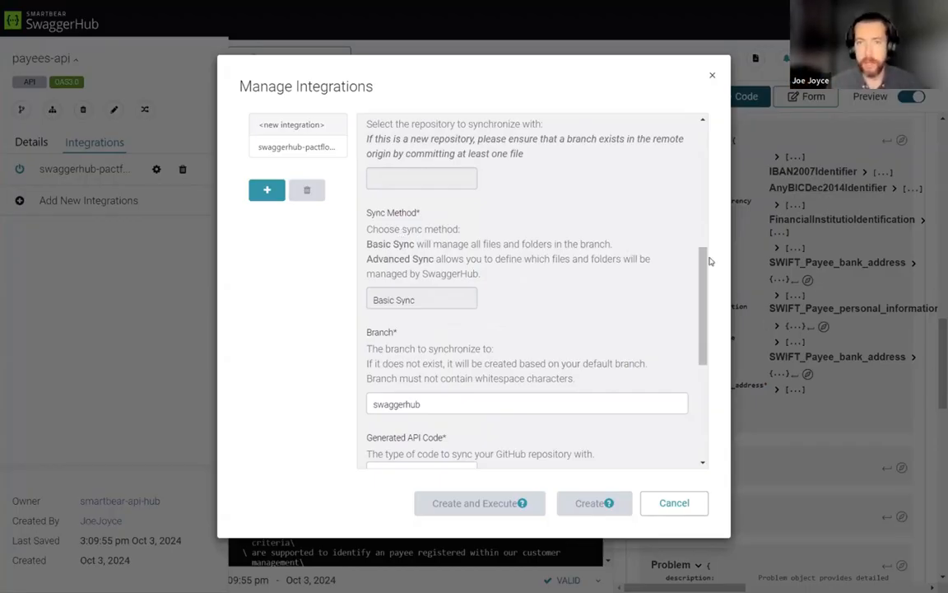
pyautogui.click(712, 75)
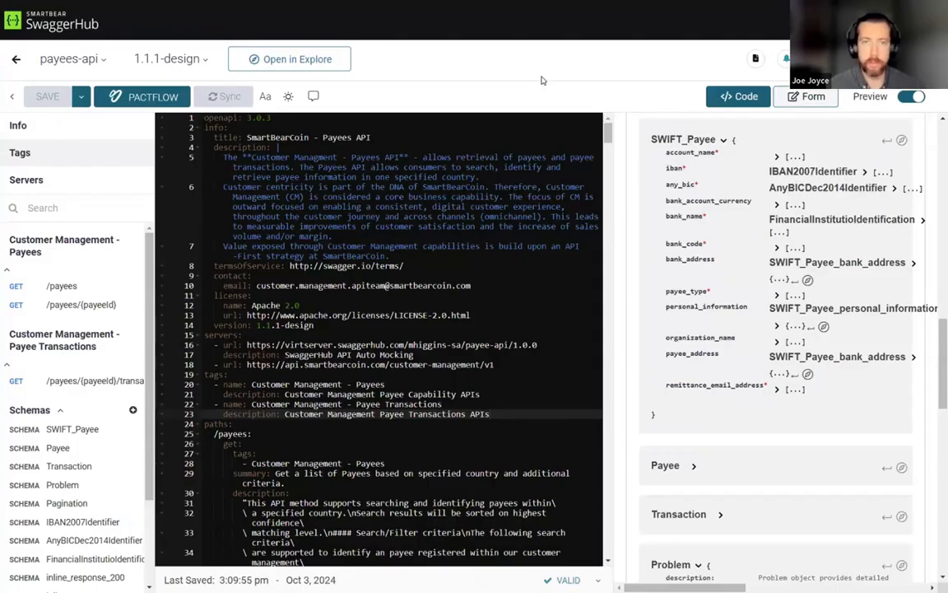
# - Switch to ReadyAPI and create a new project
pyautogui.press('F11')
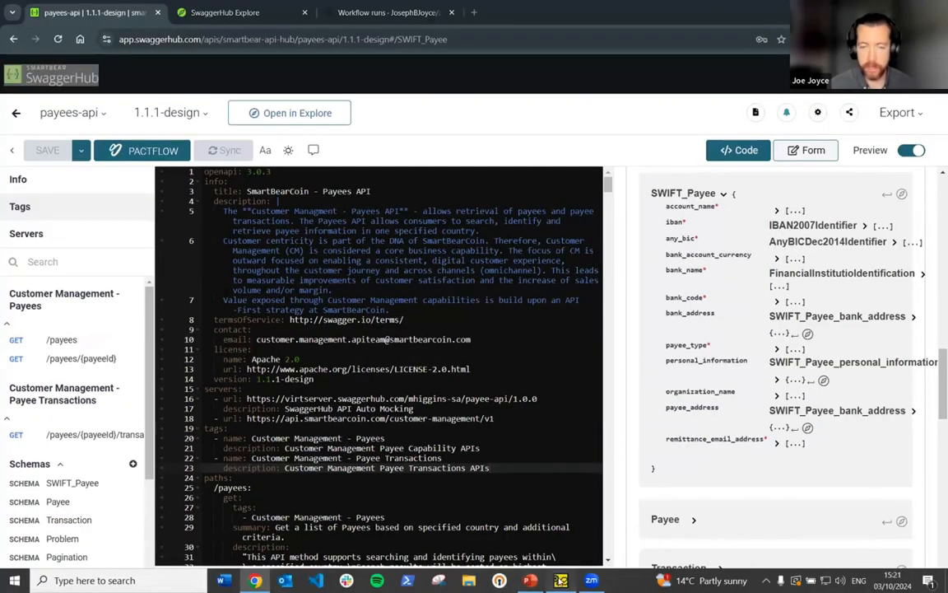
pyautogui.click(531, 580)
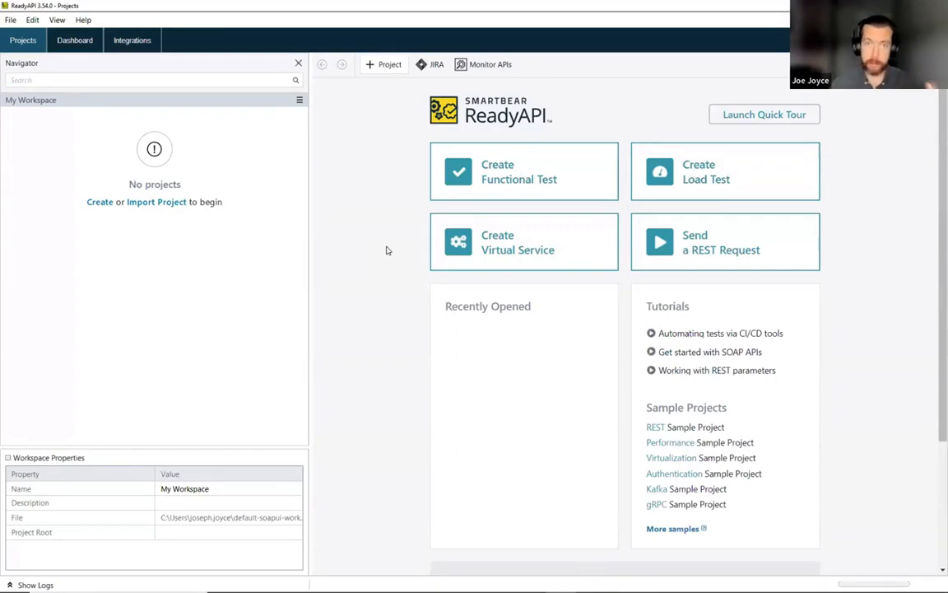
pyautogui.click(99, 202)
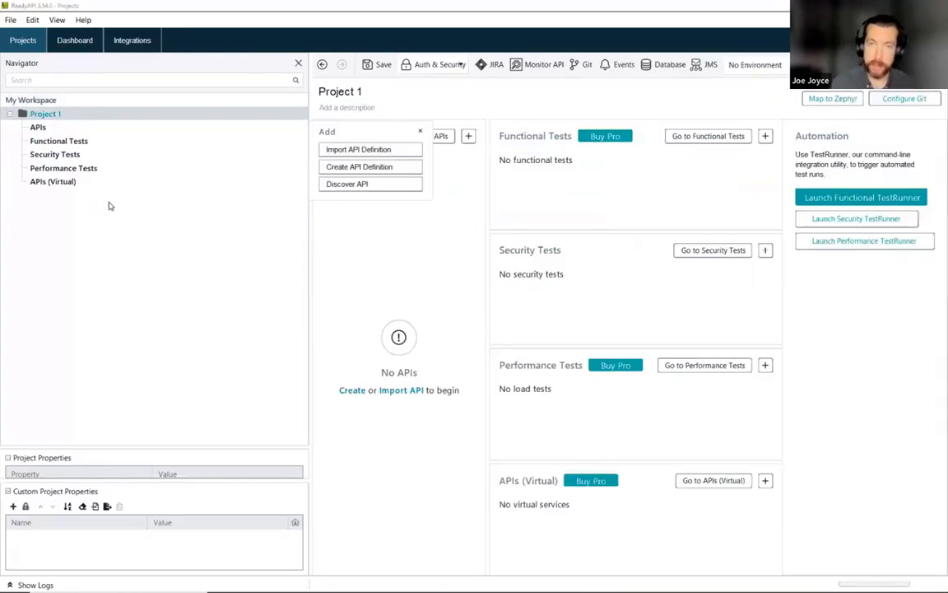
# - Import the payees-api definition from SwaggerHub, searching for payee and choosing version 1.0.1-test
pyautogui.click(382, 152)
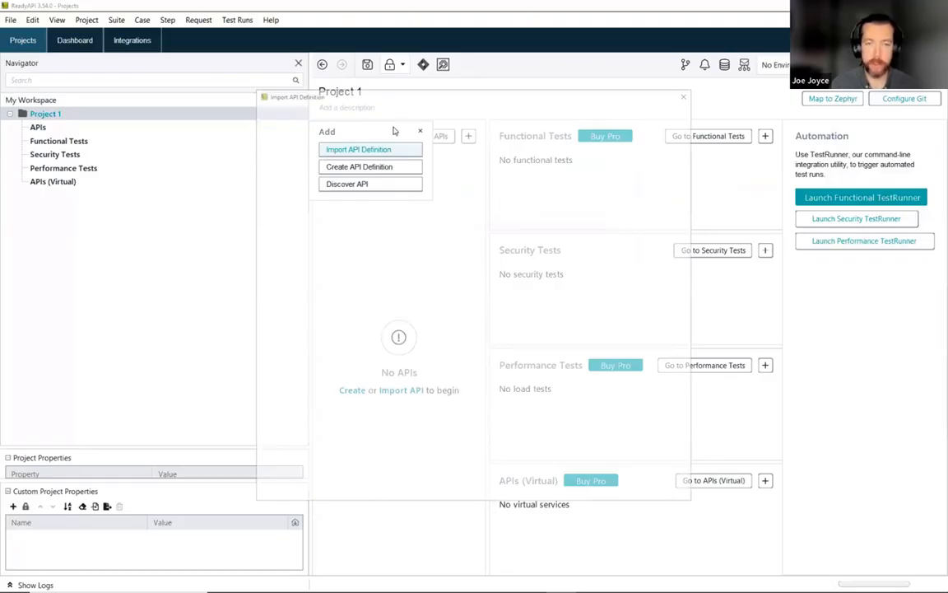
pyautogui.click(363, 184)
pyautogui.write('payee')
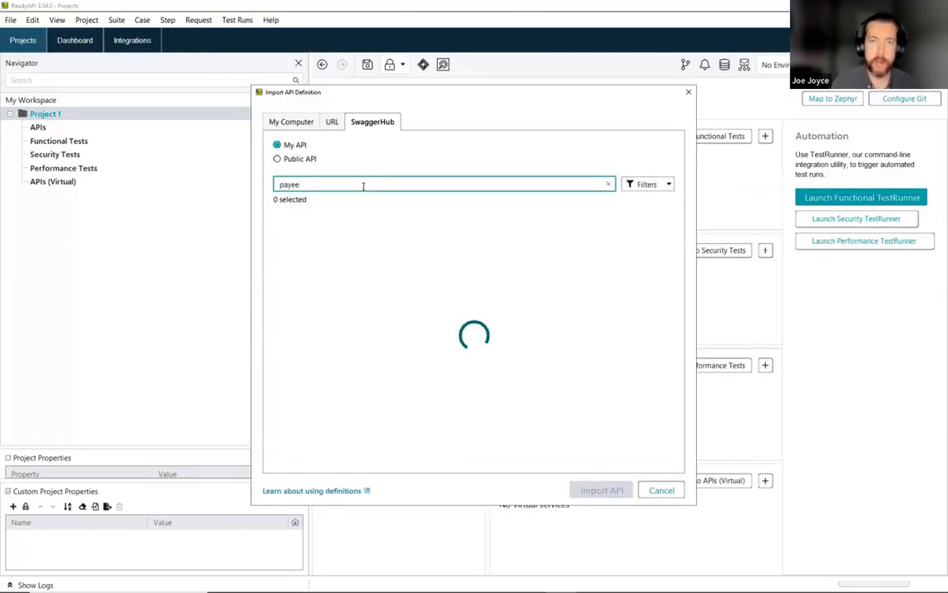
pyautogui.click(285, 300)
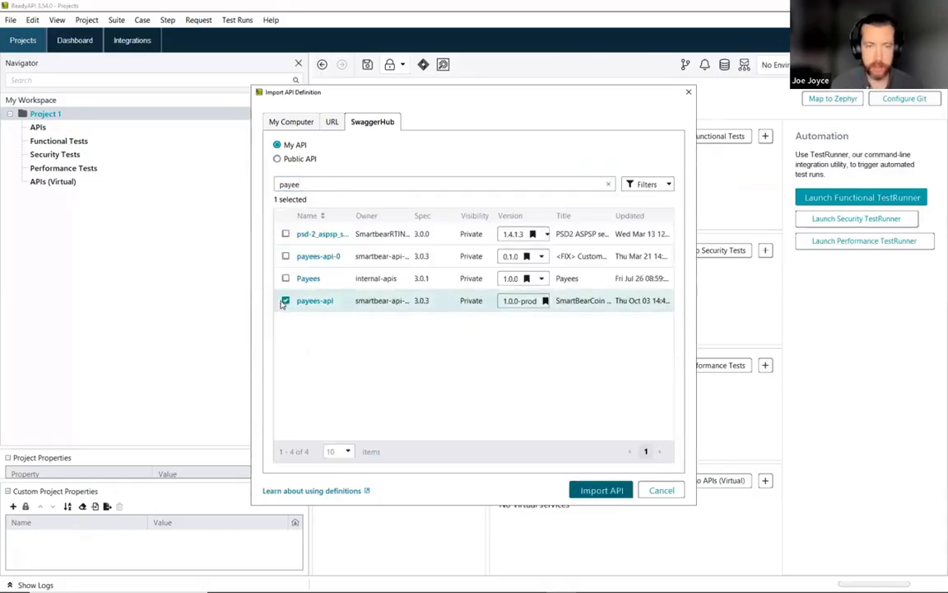
pyautogui.click(531, 302)
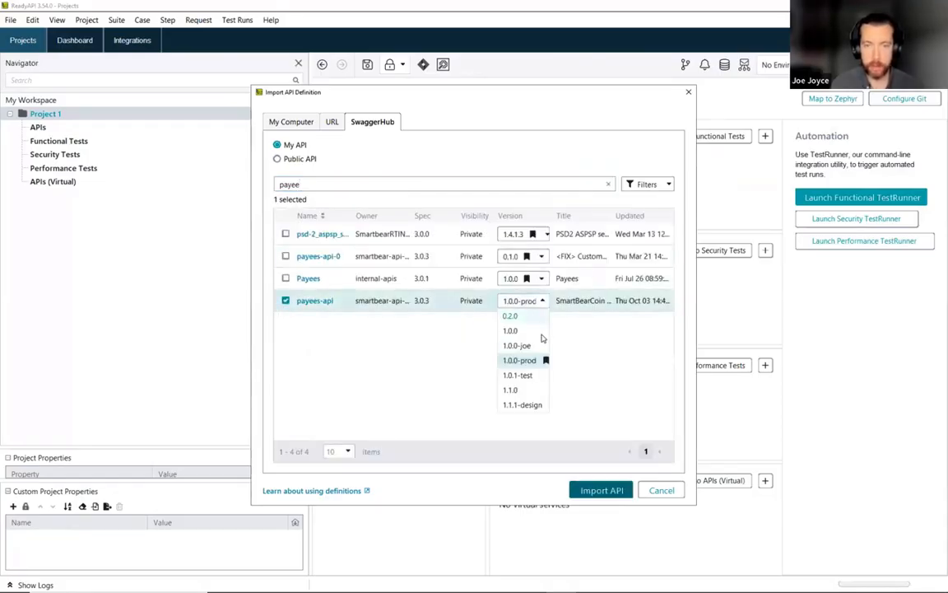
pyautogui.click(521, 374)
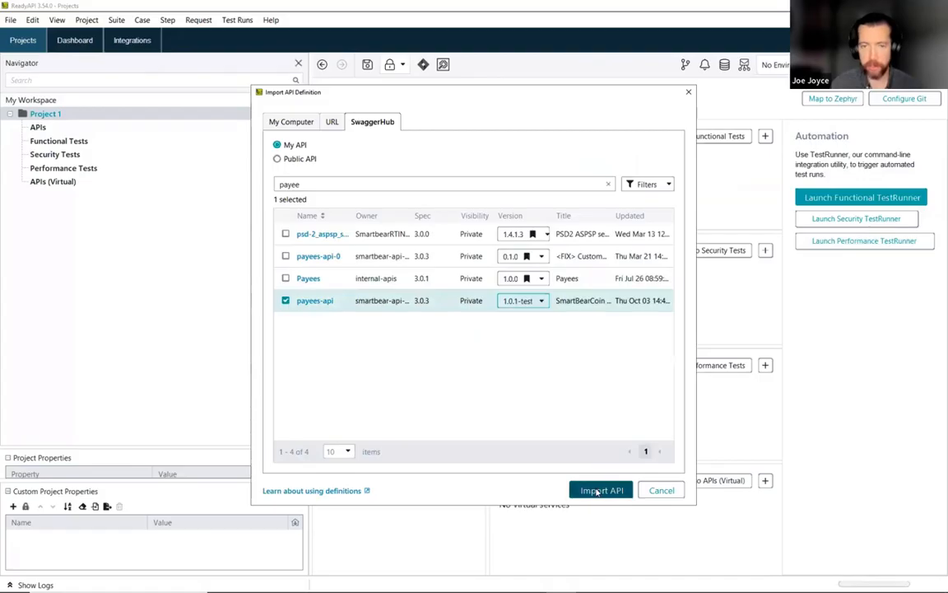
pyautogui.click(598, 490)
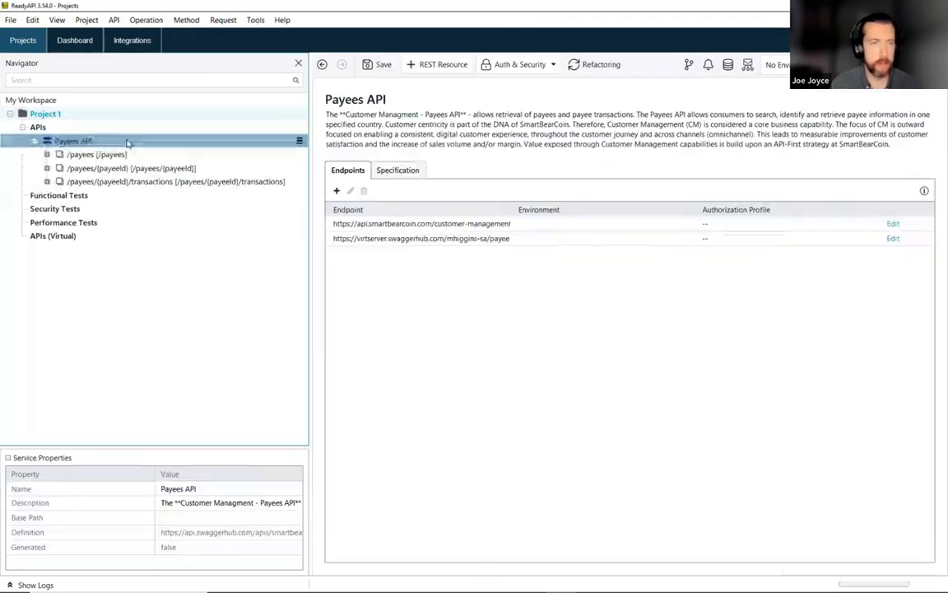
# - Generate a test suite for Payees API with one test case for each resource
pyautogui.rightClick(90, 144)
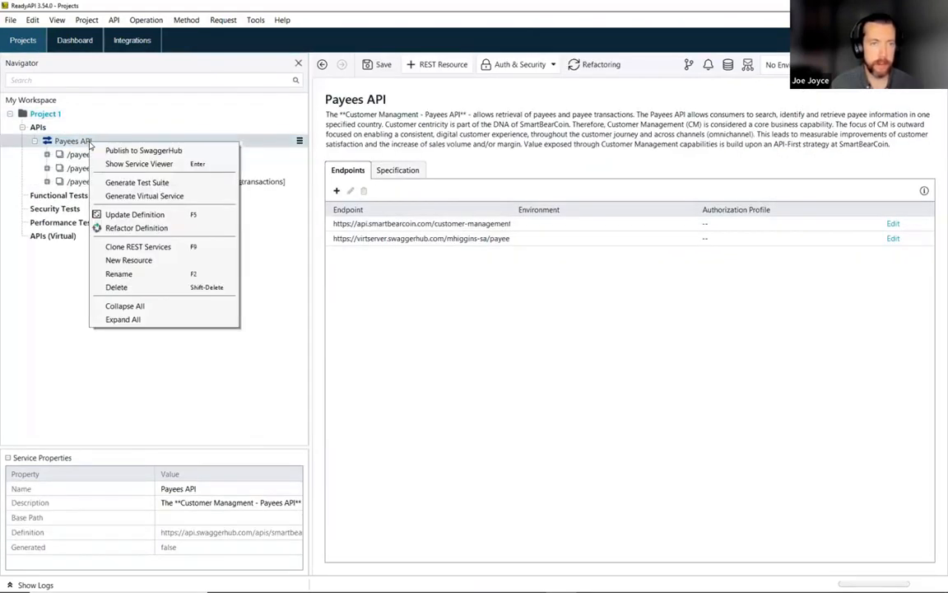
pyautogui.click(153, 182)
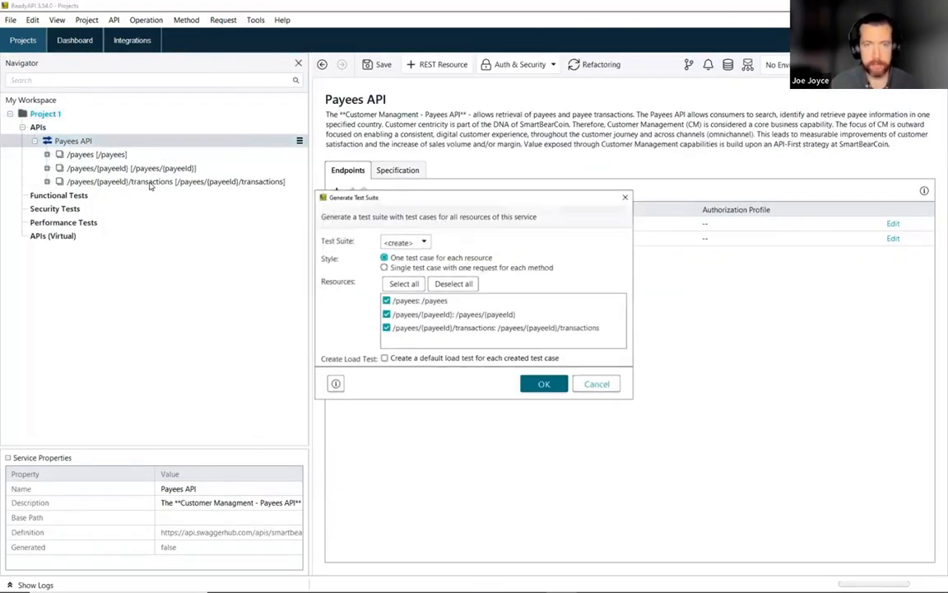
pyautogui.click(544, 383)
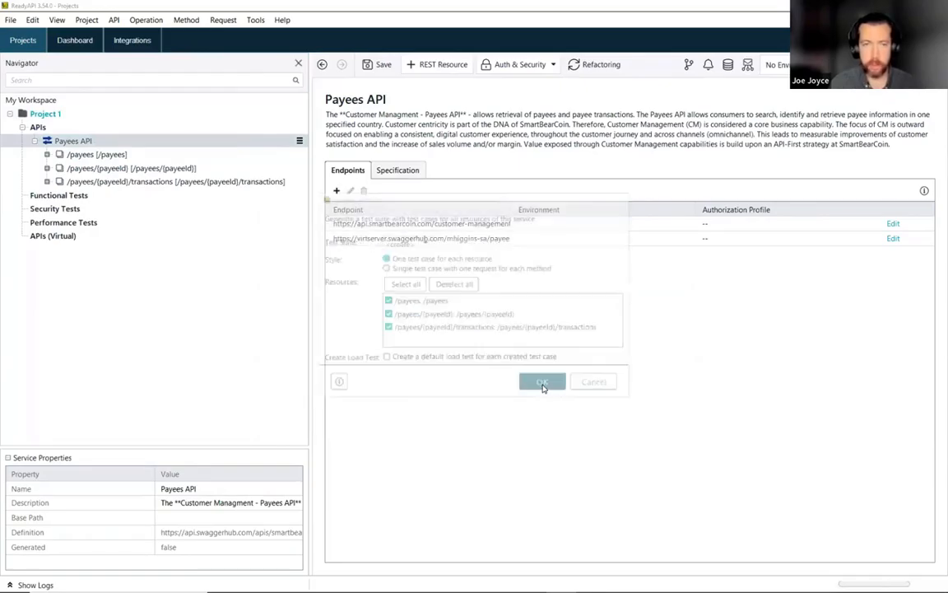
pyautogui.click(535, 338)
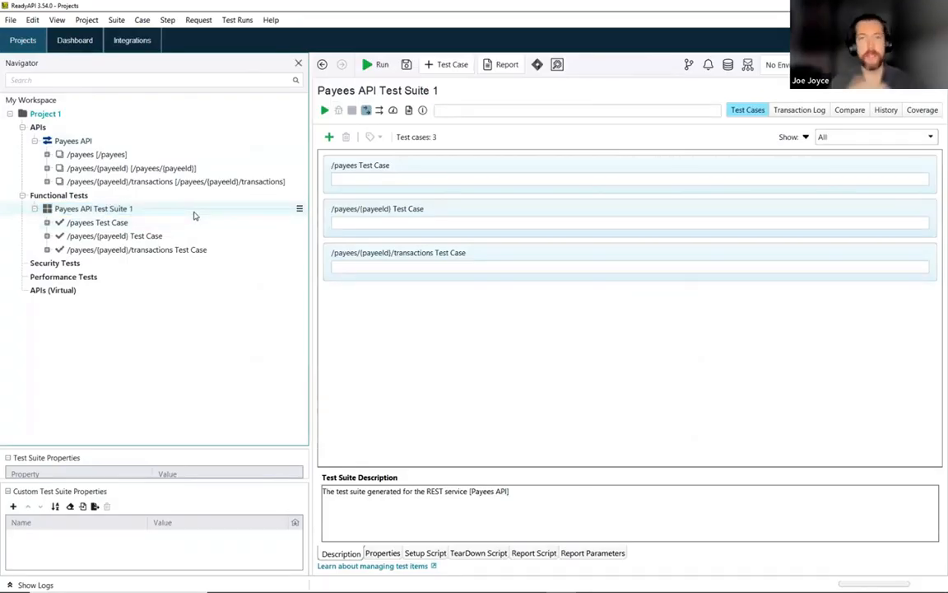
# - Expand the /payees and /payees/{payeeId} test cases and open the /payees Request 1 test step
pyautogui.click(194, 214)
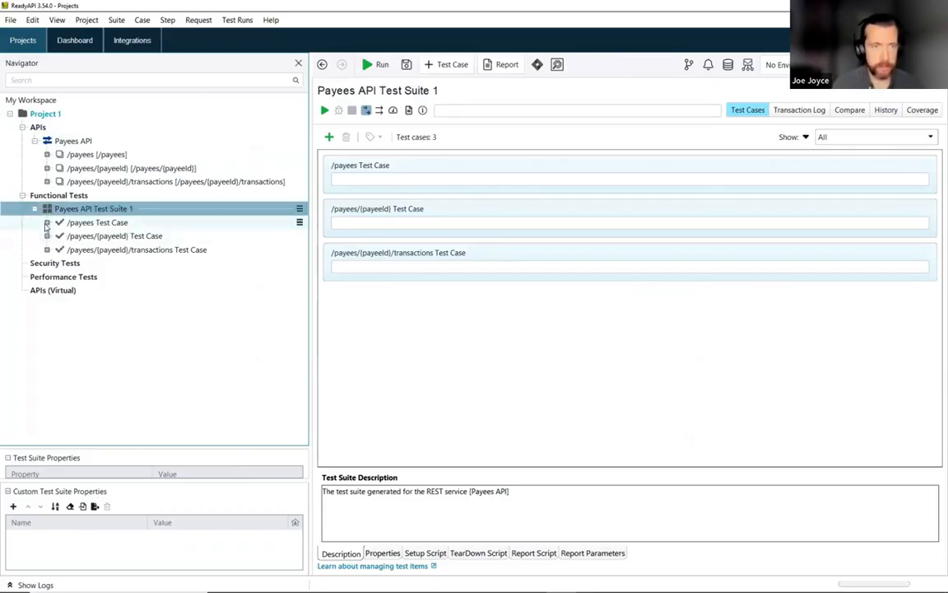
pyautogui.click(47, 223)
pyautogui.click(47, 249)
pyautogui.rightClick(119, 238)
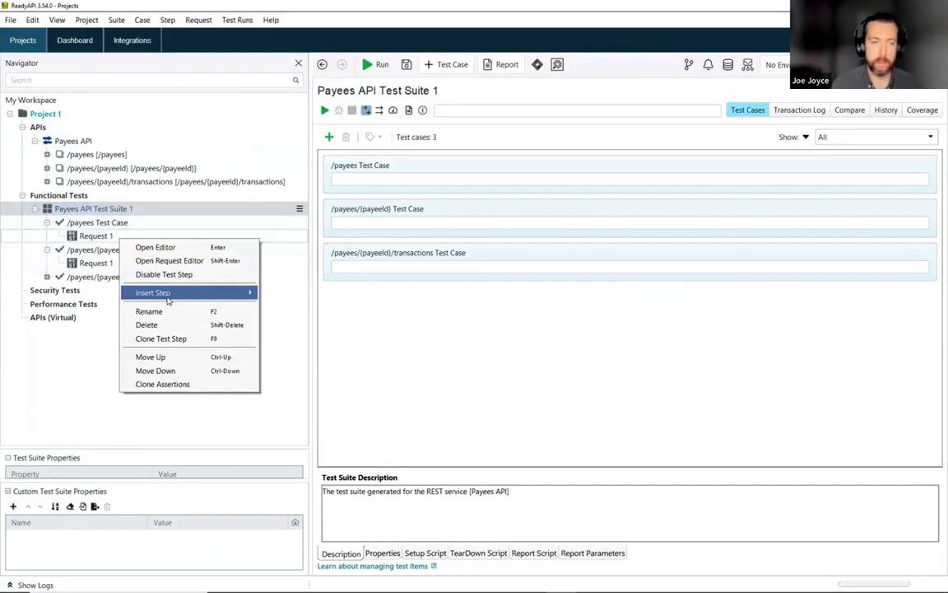
pyautogui.doubleClick(106, 236)
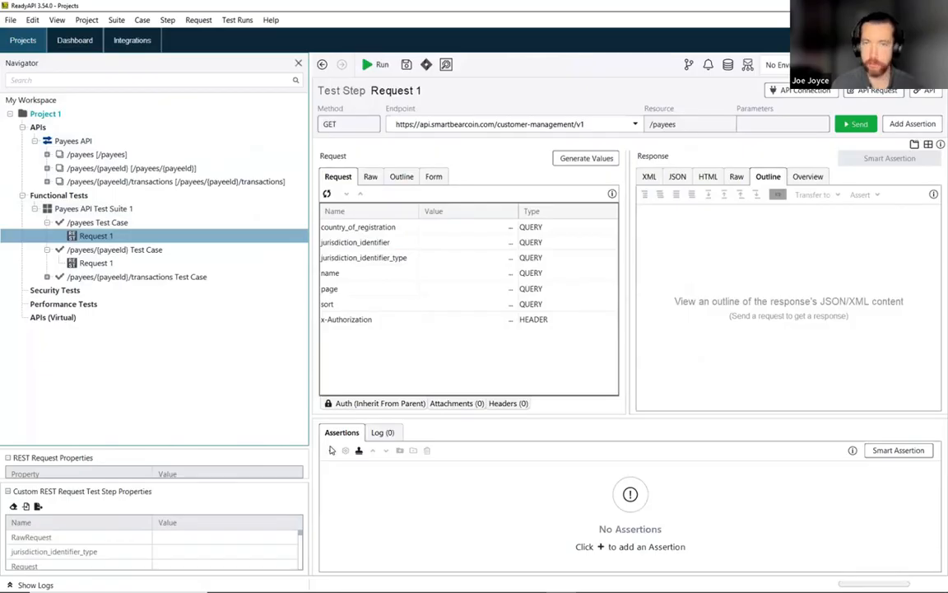
# - Review the Swagger Compliance Assertion among the assertion types without adding it
pyautogui.click(331, 450)
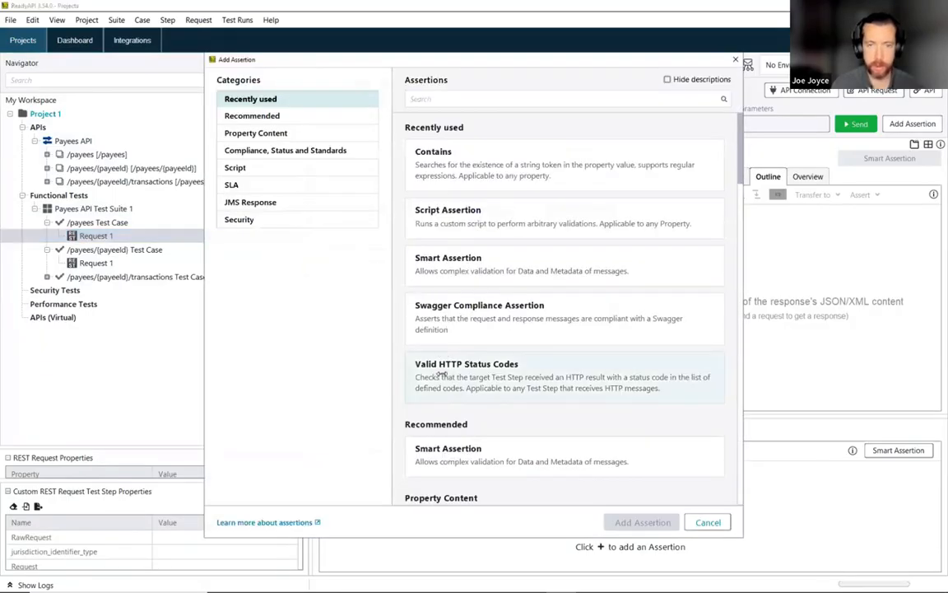
pyautogui.click(427, 321)
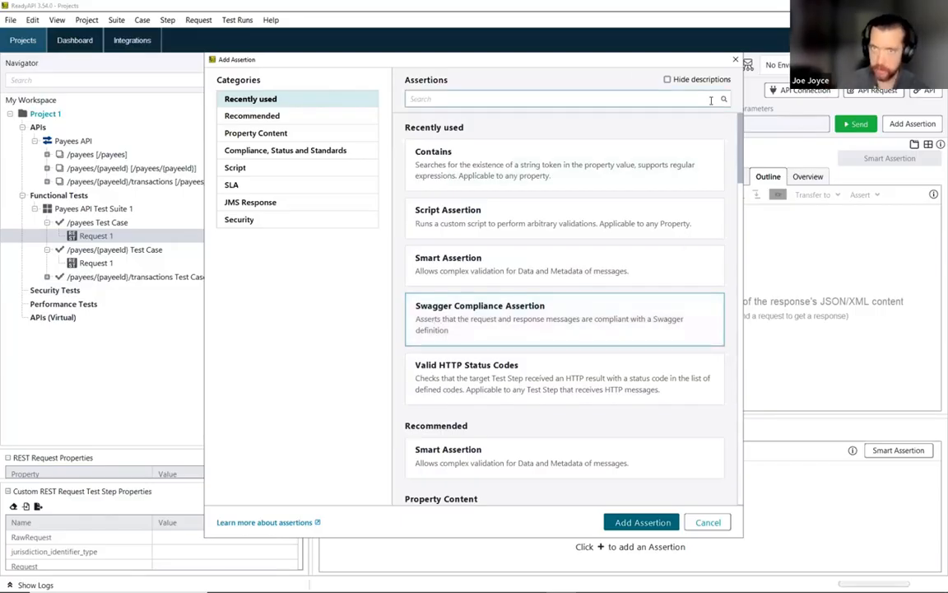
pyautogui.click(735, 62)
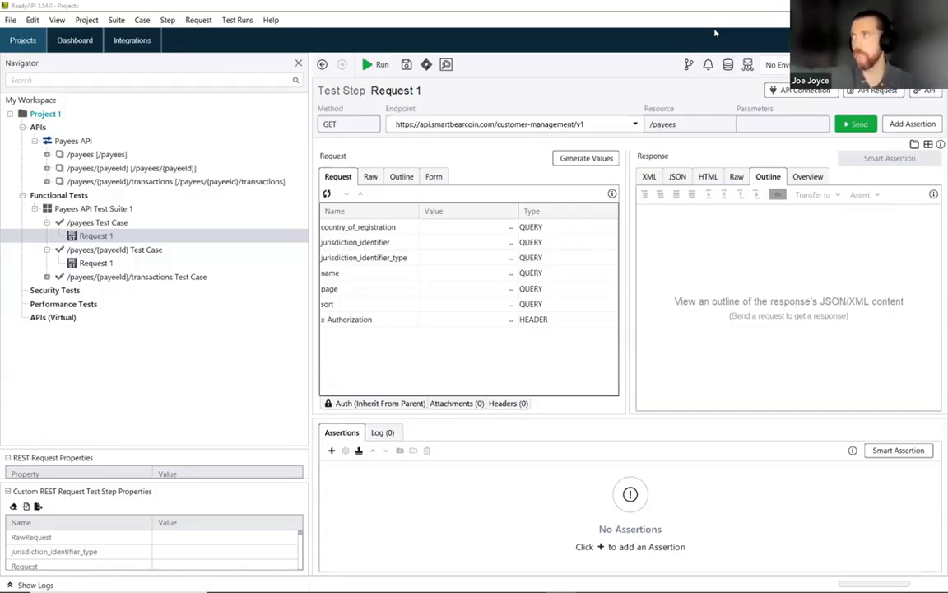
pyautogui.hotkey('alt', 'Tab')
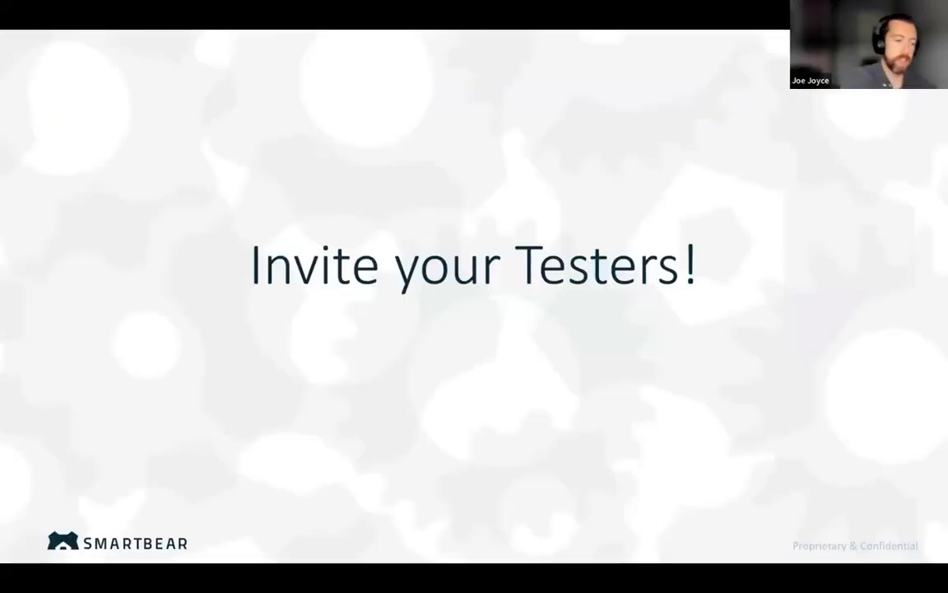